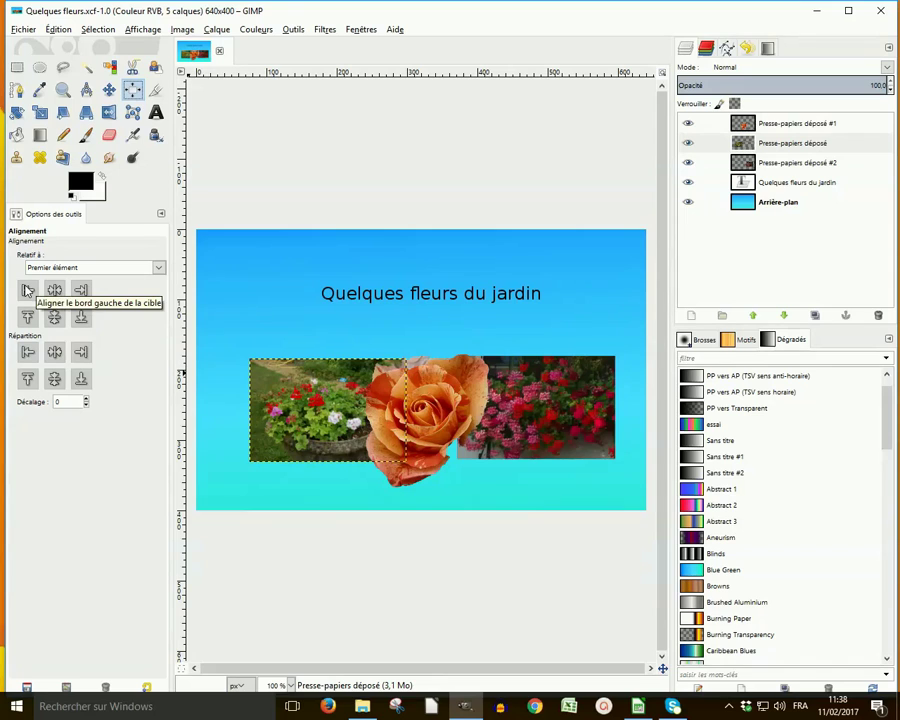
Align the flowerpot photo to the image's left edge and the pink-flower photo to its right edge
{"action": "left_click", "coordinate": [323, 397]}
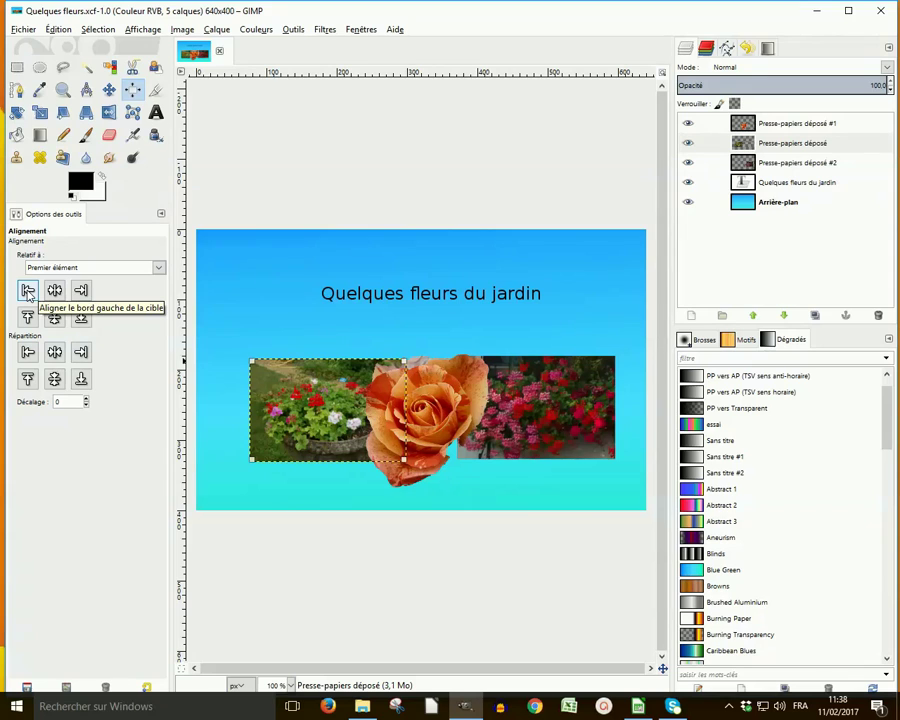
{"action": "left_click", "coordinate": [28, 291]}
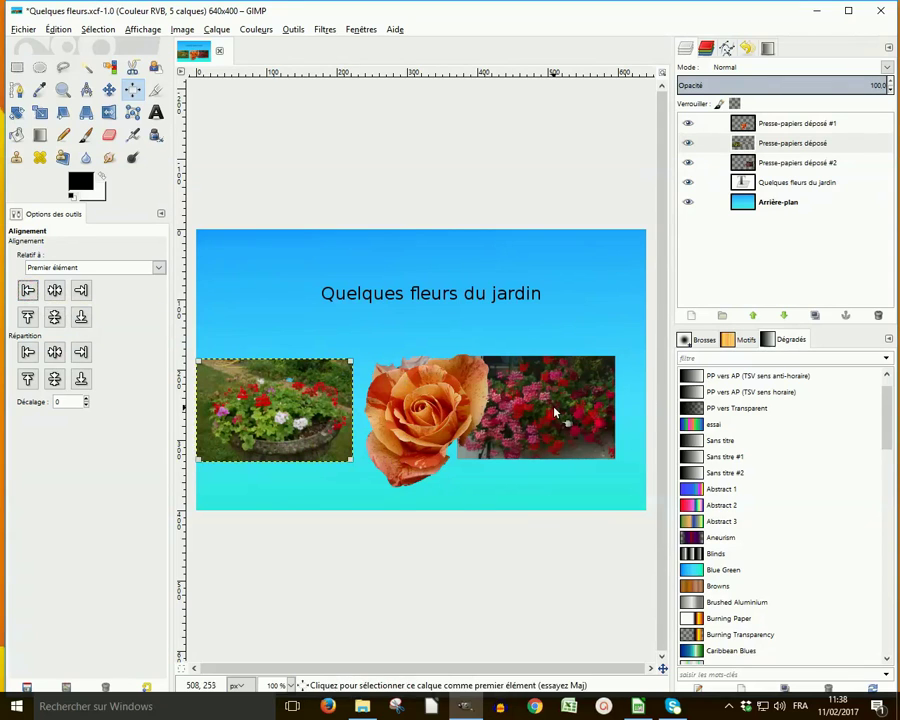
{"action": "left_click", "coordinate": [755, 122]}
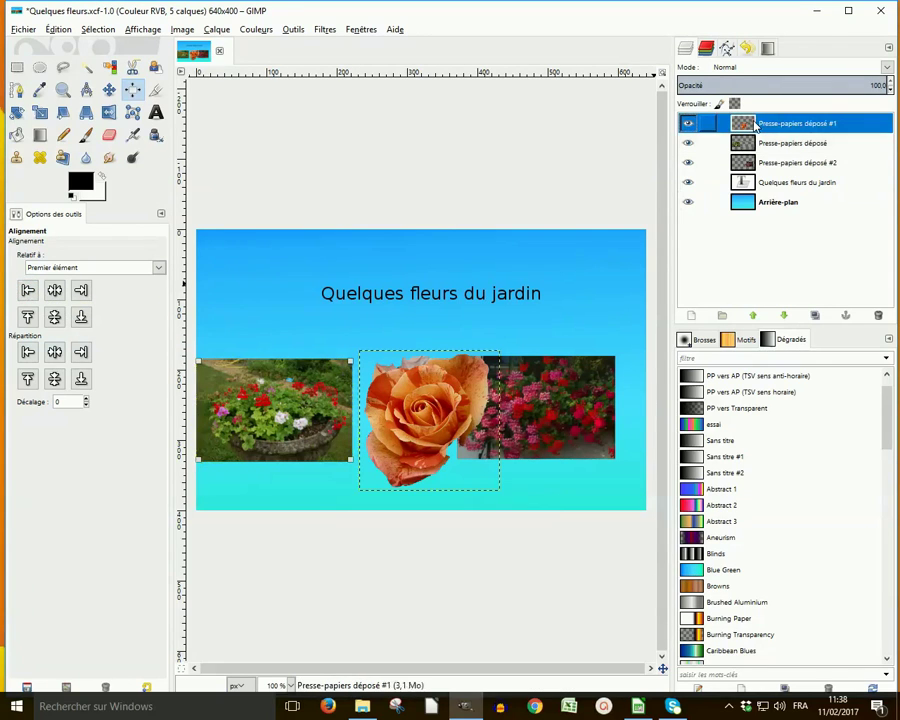
{"action": "left_click", "coordinate": [780, 143]}
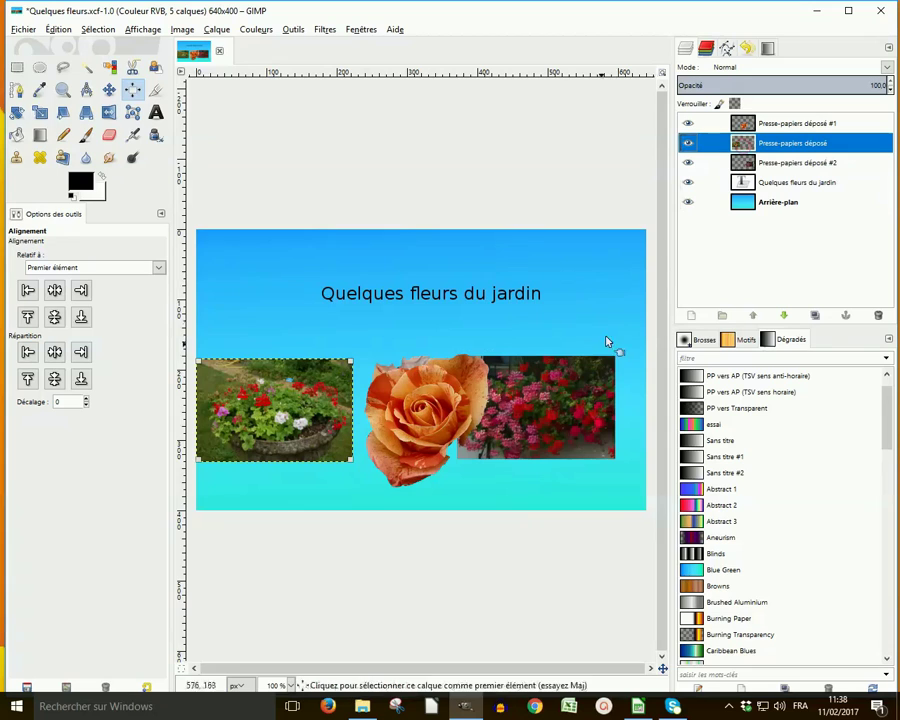
{"action": "left_click", "coordinate": [571, 417]}
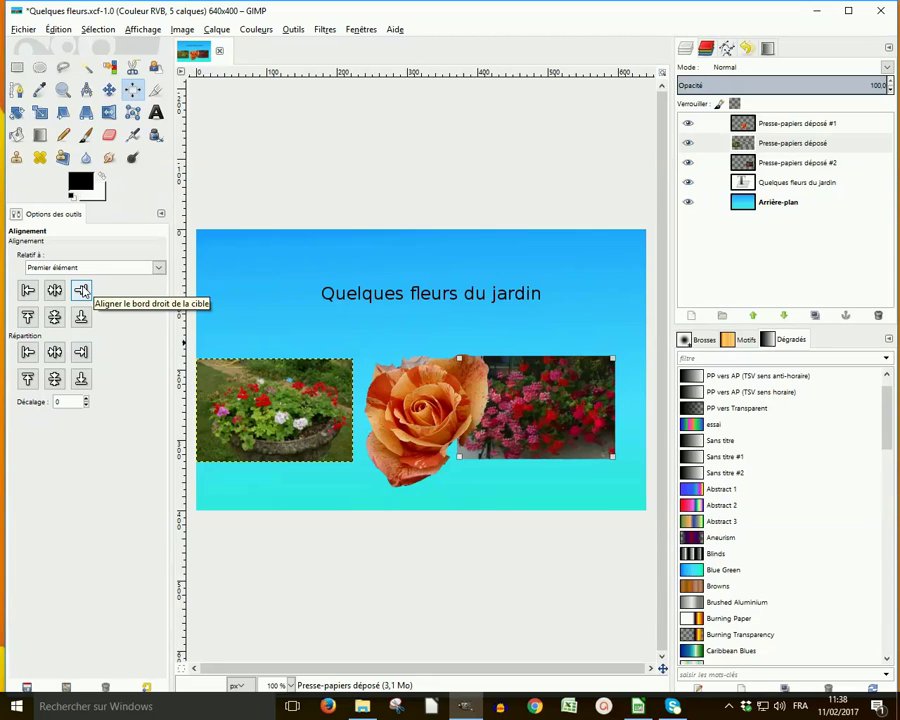
{"action": "left_click", "coordinate": [82, 291]}
{"action": "left_click", "coordinate": [420, 420]}
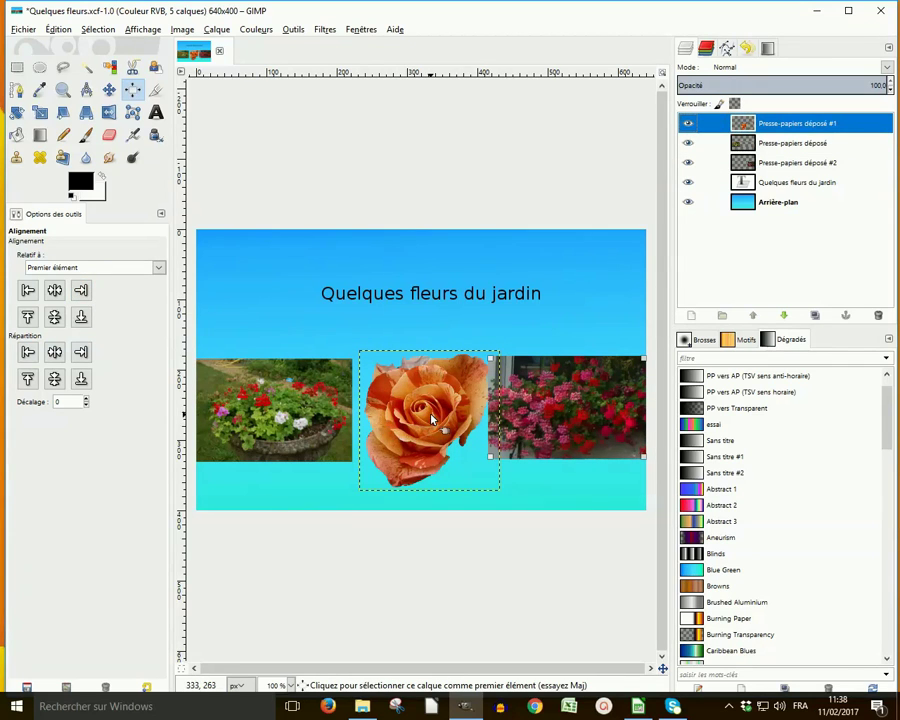
{"action": "left_click", "coordinate": [82, 318]}
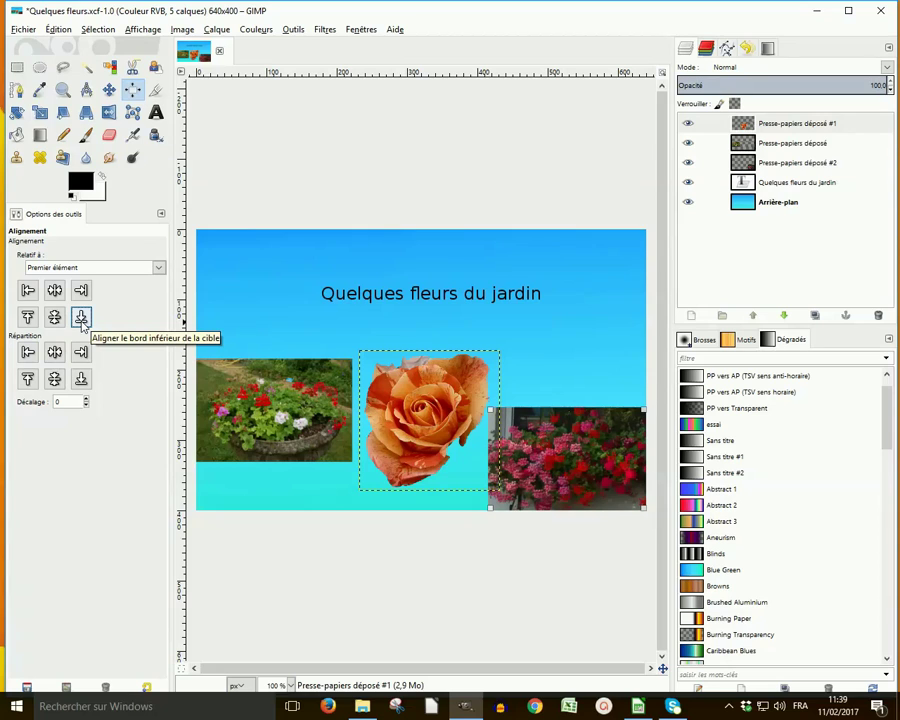
{"action": "left_click", "coordinate": [81, 318]}
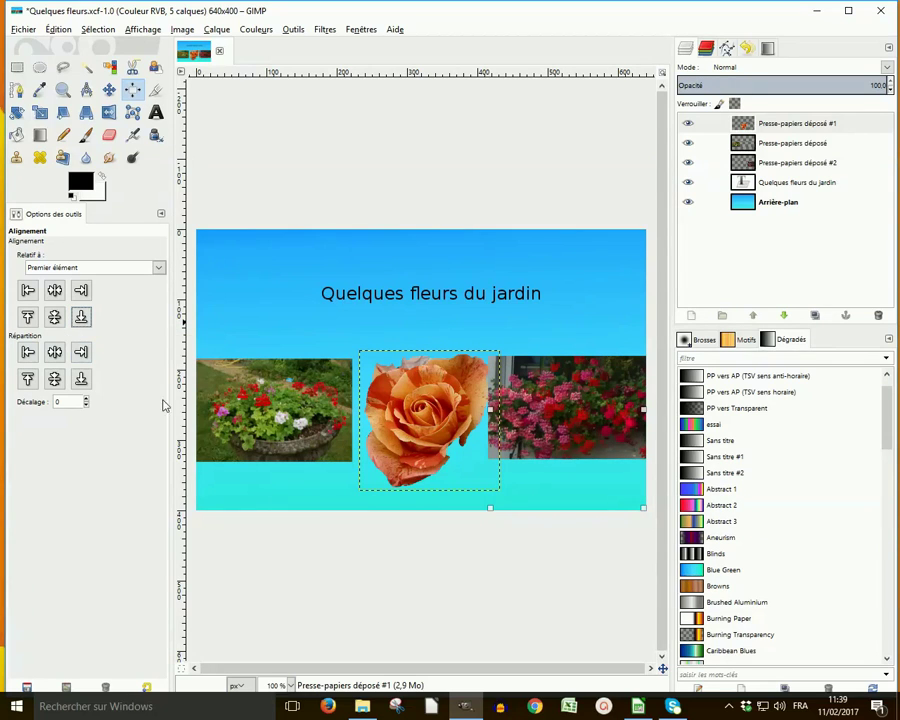
Align the orange rose layer to the bottom edge of the image
{"action": "left_click", "coordinate": [428, 426]}
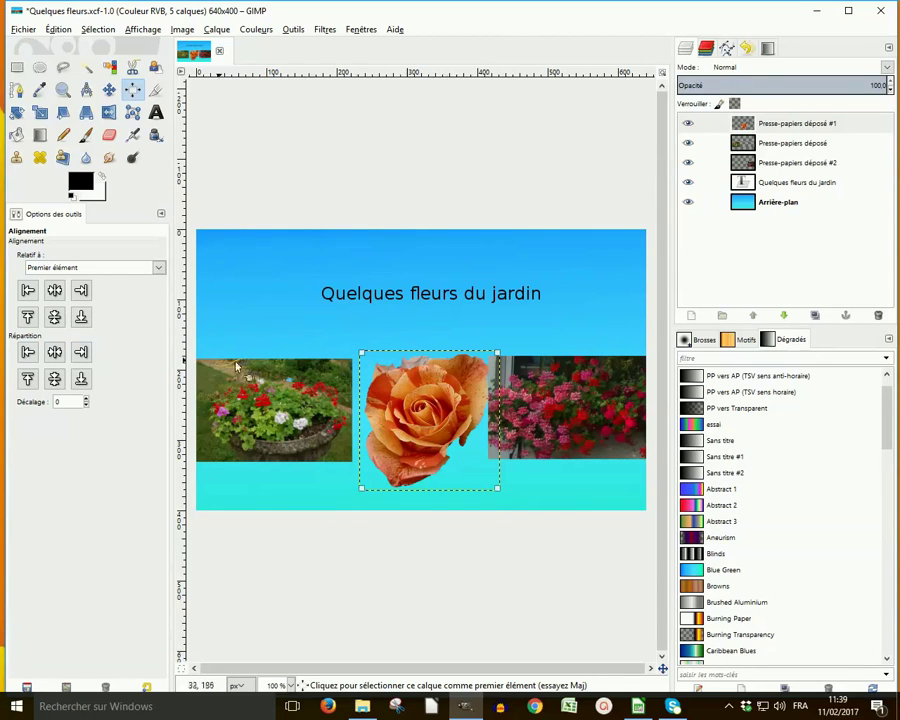
{"action": "left_click", "coordinate": [81, 317]}
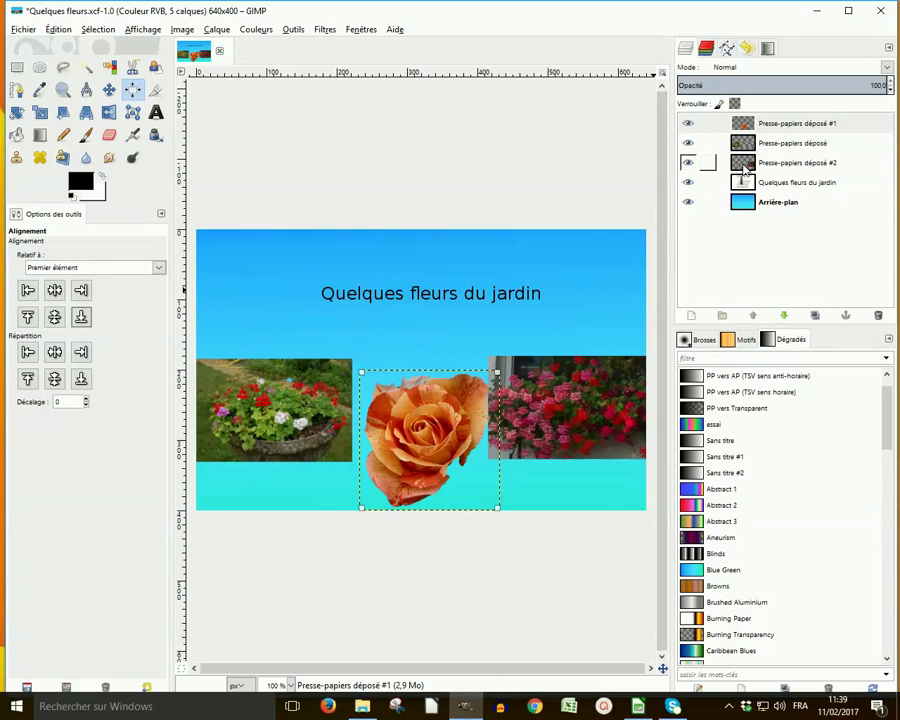
Distribute the flowerpot photo from the image's left edge with an offset of 10
{"action": "left_click", "coordinate": [760, 143]}
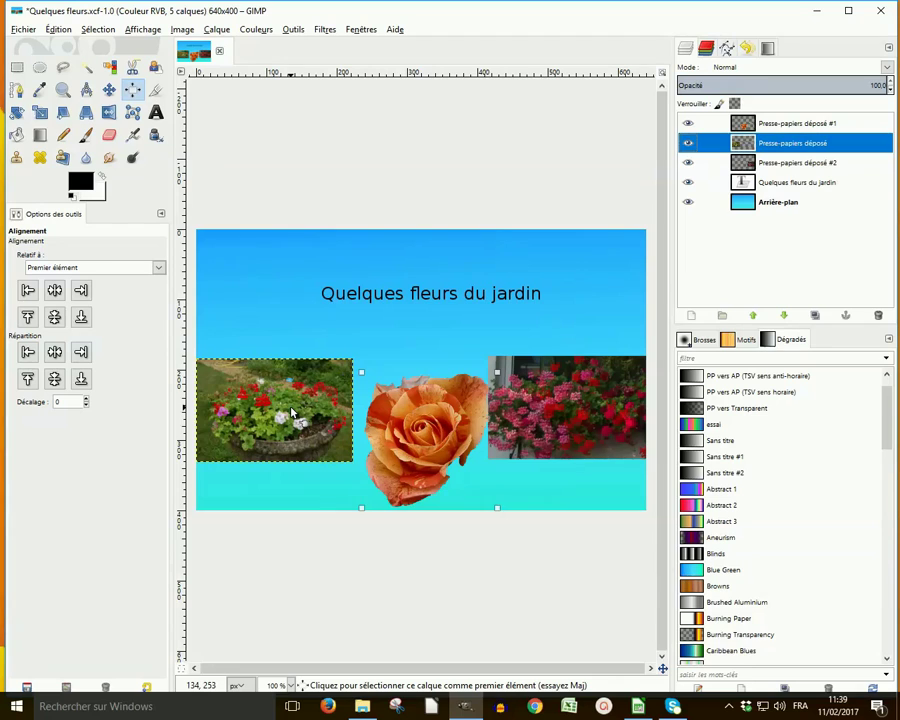
{"action": "left_click", "coordinate": [292, 412]}
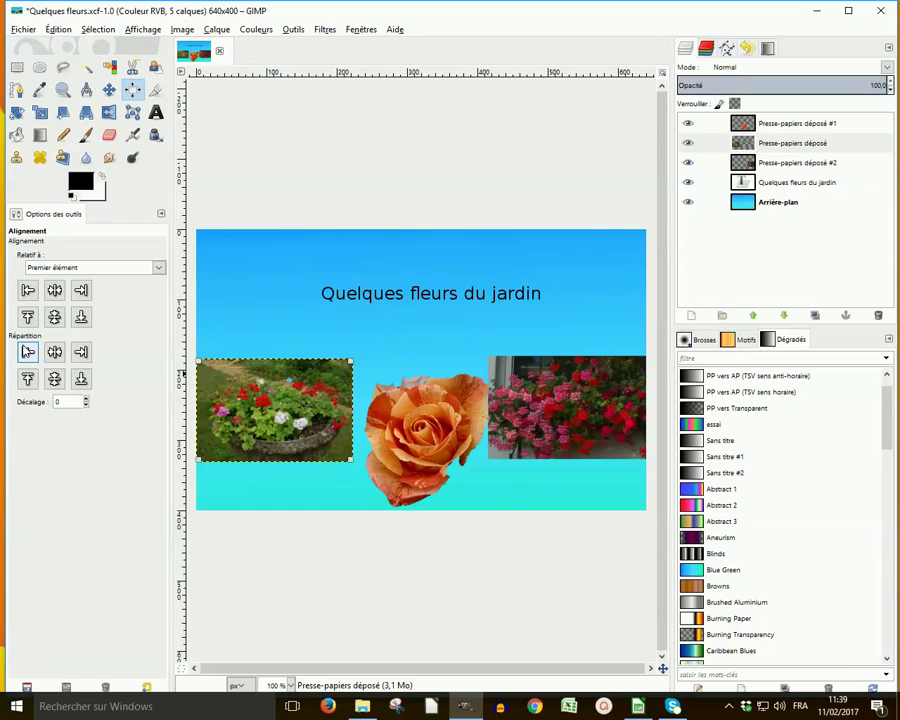
{"action": "left_click", "coordinate": [64, 401]}
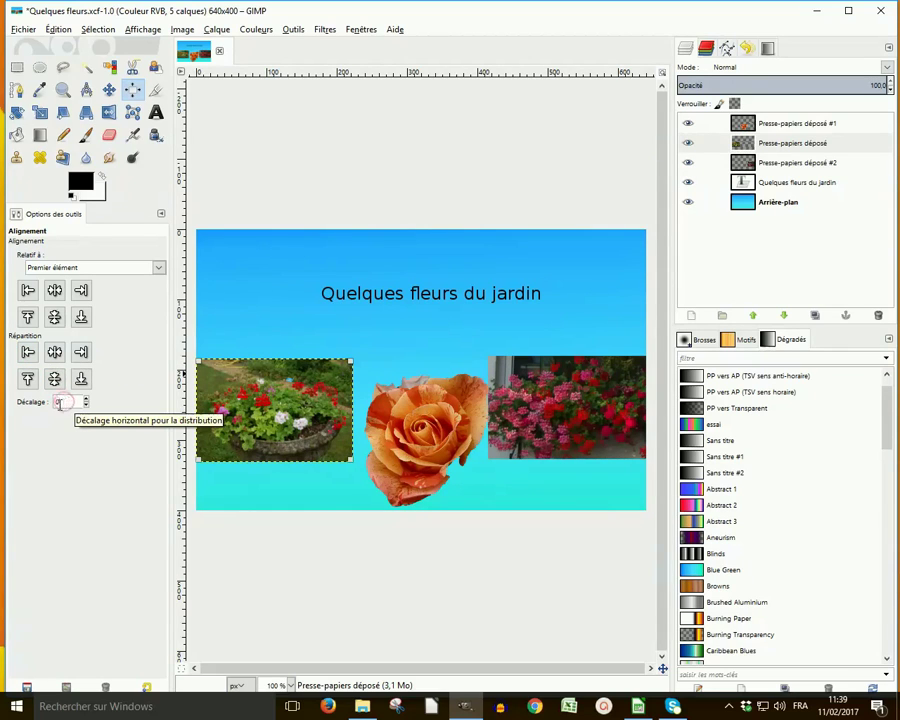
{"action": "double_click", "coordinate": [62, 401]}
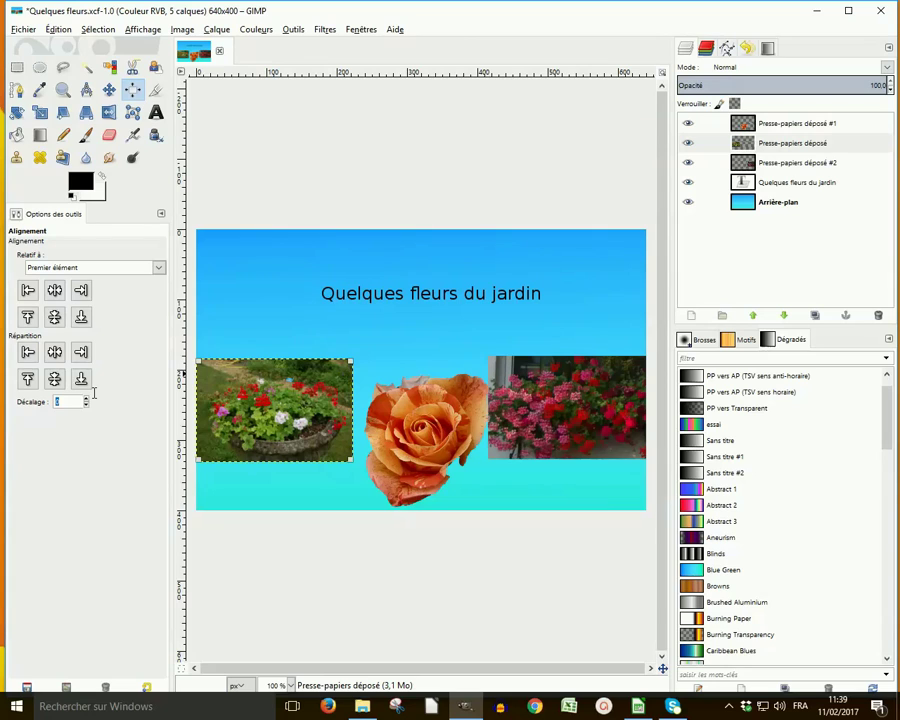
{"action": "type", "text": "10"}
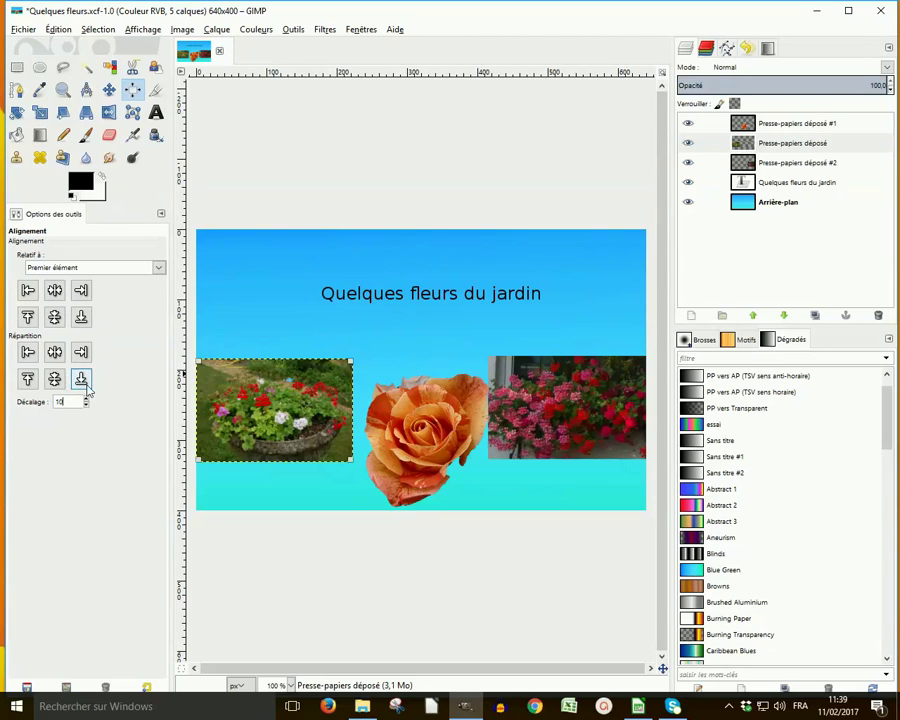
{"action": "left_click", "coordinate": [27, 353]}
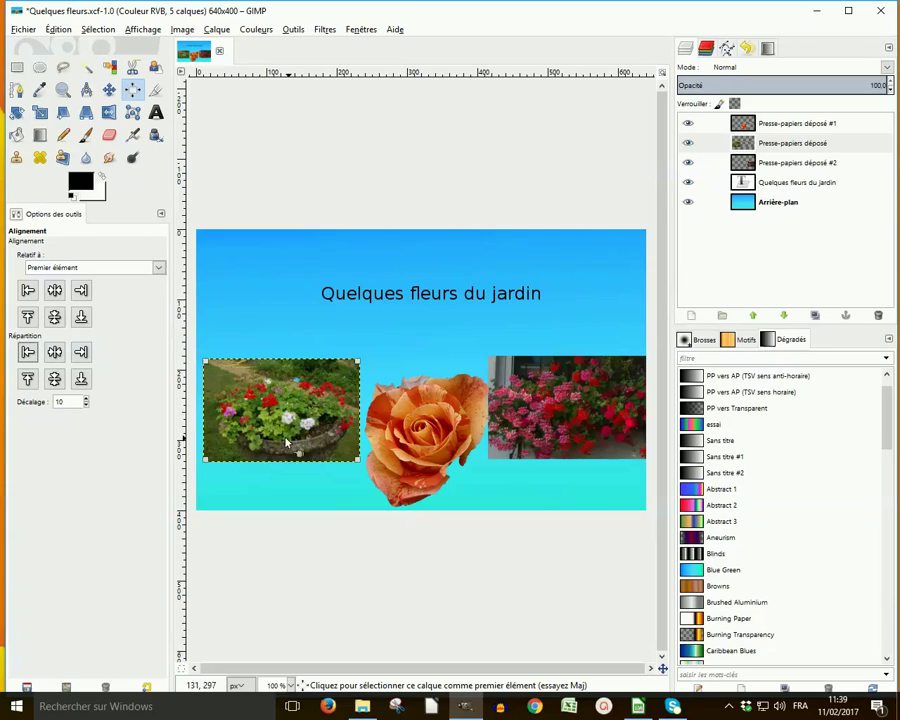
{"action": "left_click", "coordinate": [750, 163]}
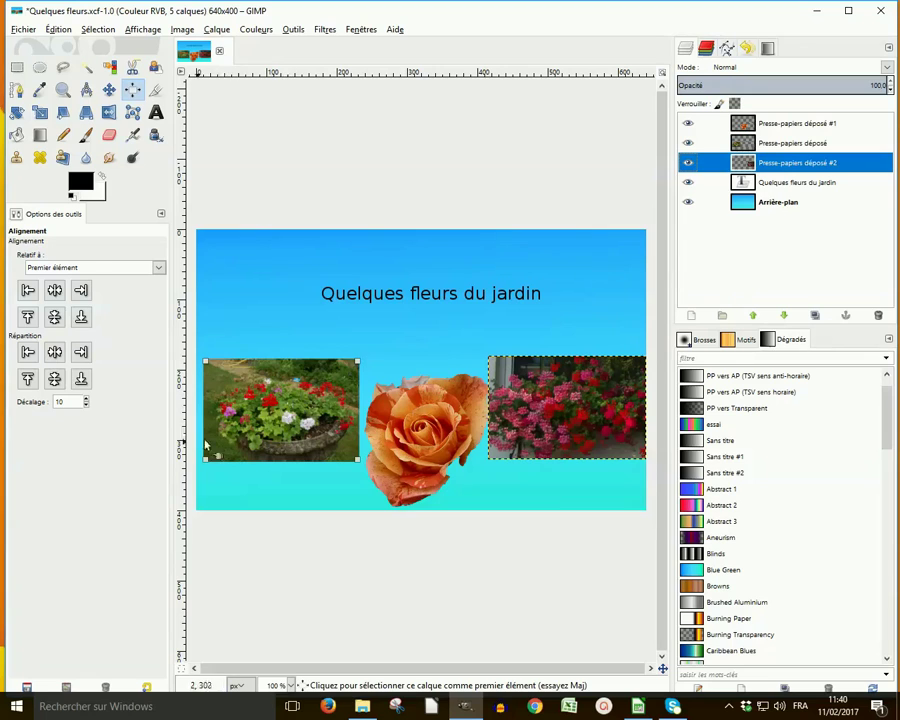
{"action": "left_click", "coordinate": [81, 353]}
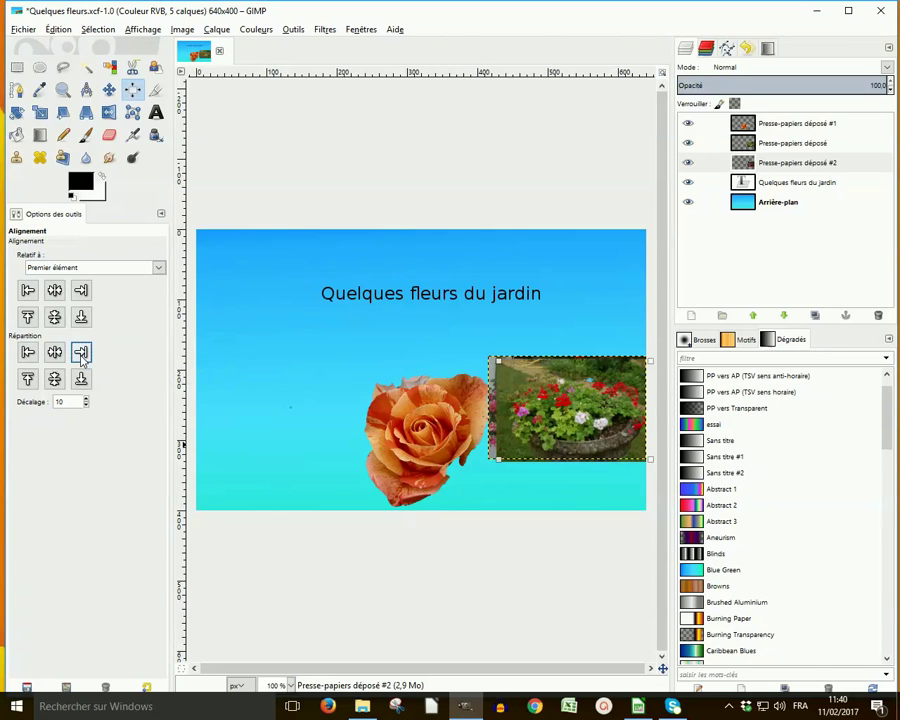
{"action": "key", "text": "ctrl+z"}
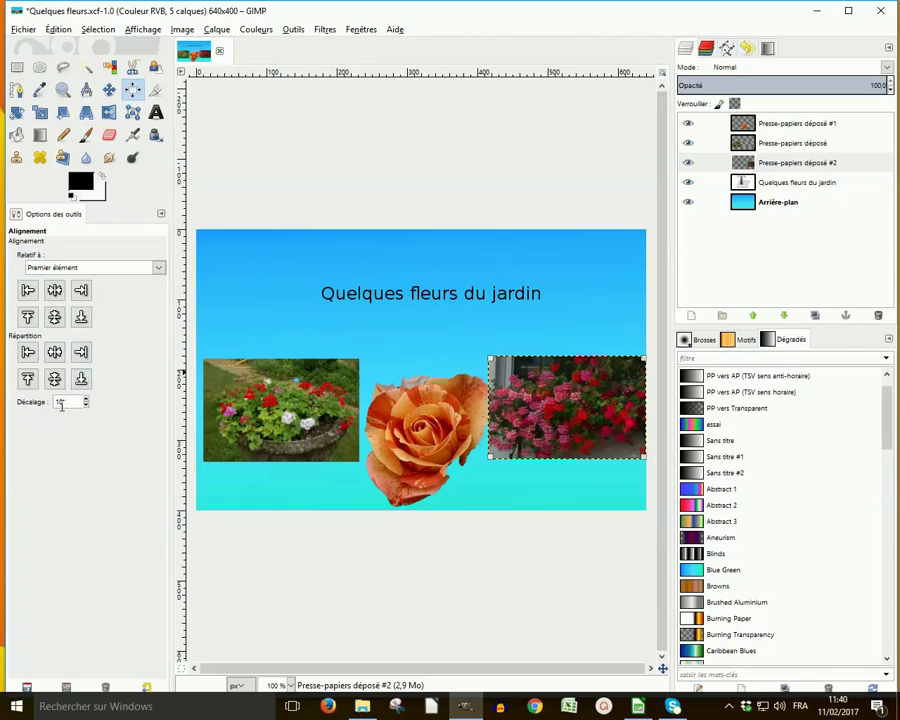
{"action": "left_click", "coordinate": [80, 352]}
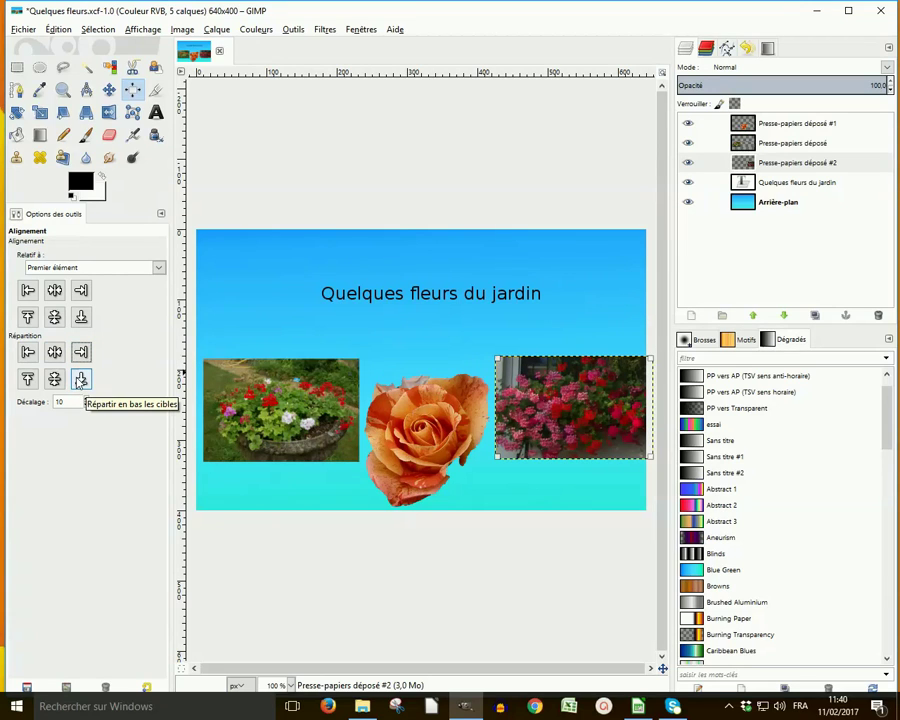
{"action": "left_click", "coordinate": [80, 379]}
{"action": "left_click", "coordinate": [80, 379]}
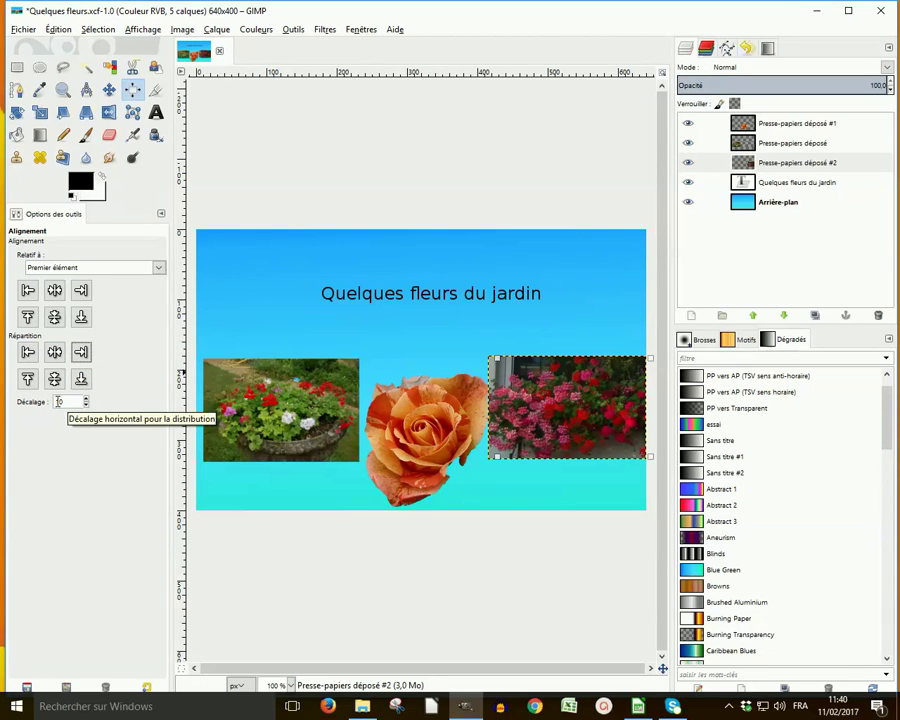
Set the offset to -10 and distribute the pink-flower photo from the image's right edge
{"action": "left_click", "coordinate": [57, 401]}
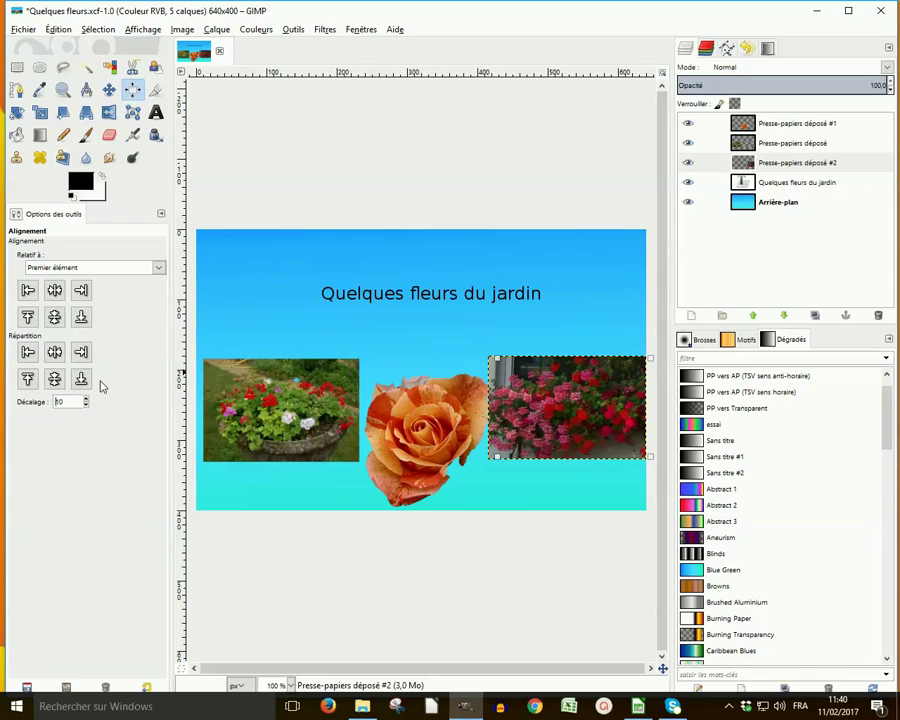
{"action": "type", "text": "-"}
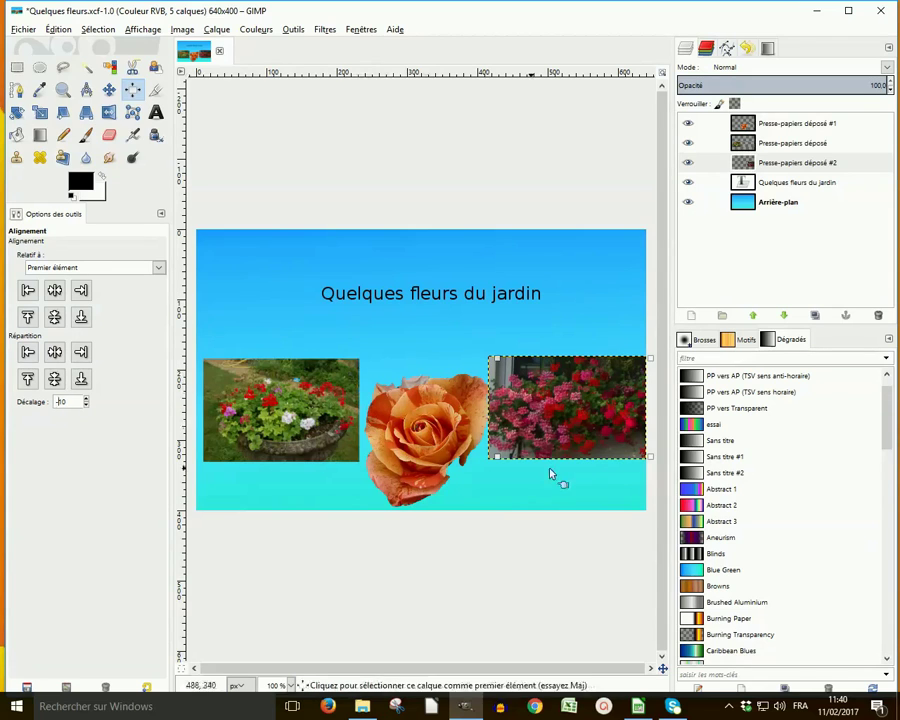
{"action": "left_click", "coordinate": [80, 352]}
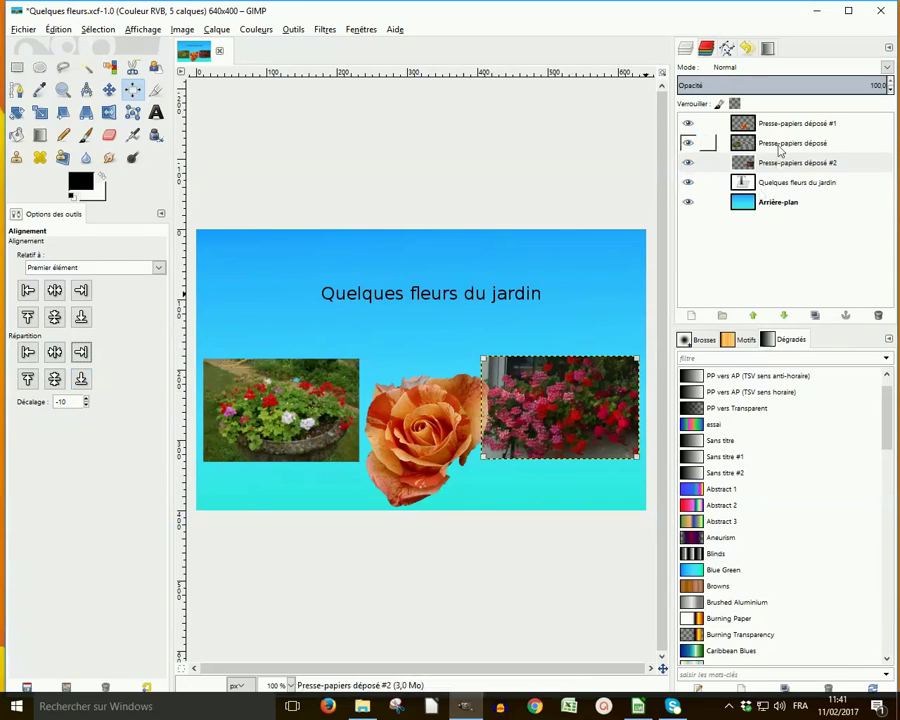
Distribute the orange rose from the image's bottom edge using the -10 offset
{"action": "left_click", "coordinate": [742, 124]}
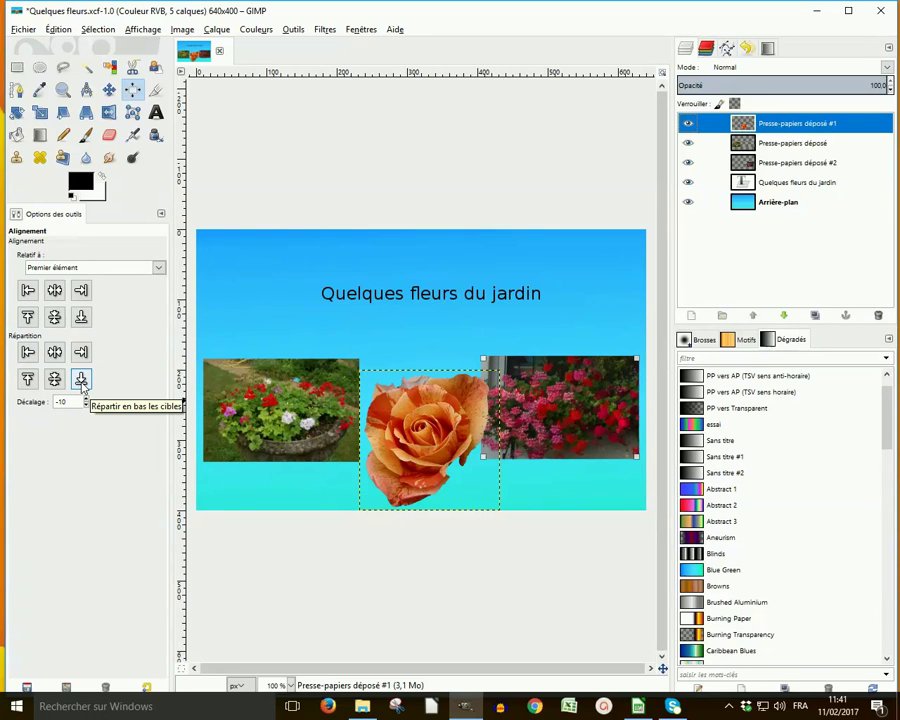
{"action": "left_click", "coordinate": [421, 432]}
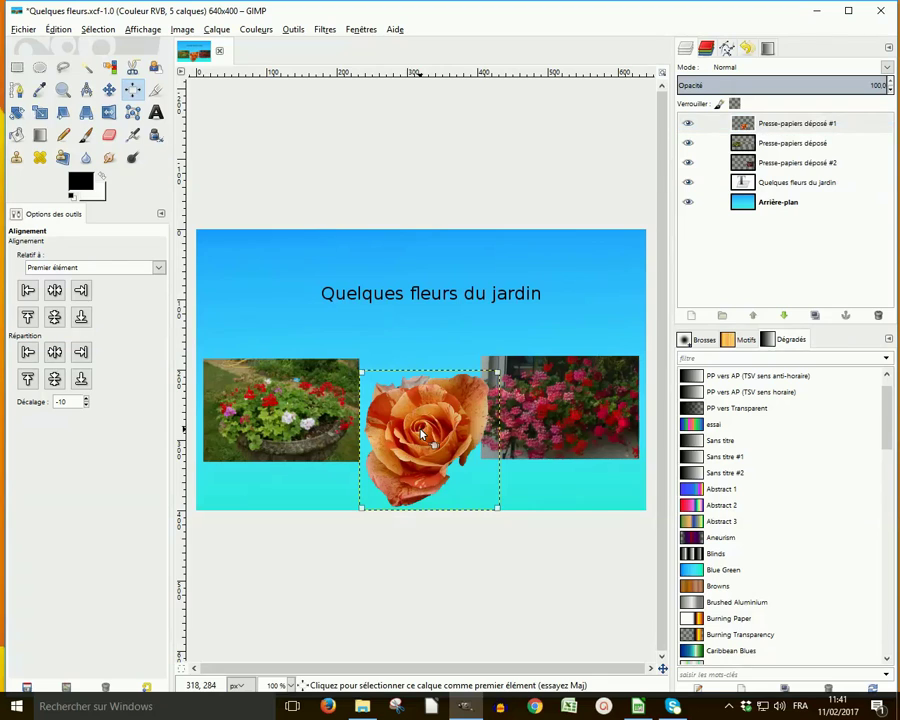
{"action": "left_click", "coordinate": [82, 381]}
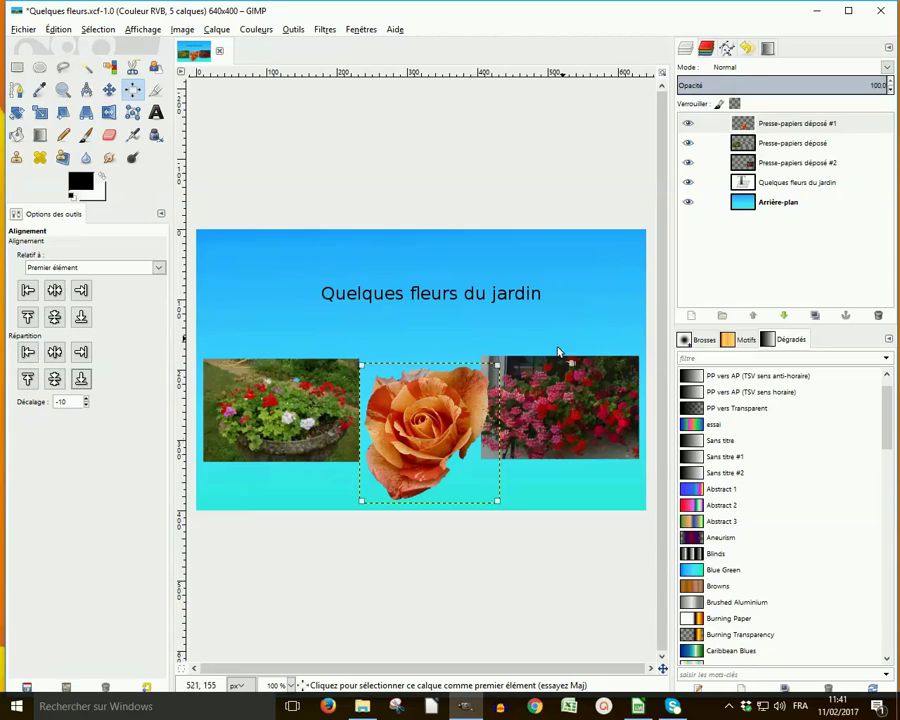
Align the text layer "Quelques fleurs du jardin" to the top edge of the image
{"action": "left_click", "coordinate": [744, 184]}
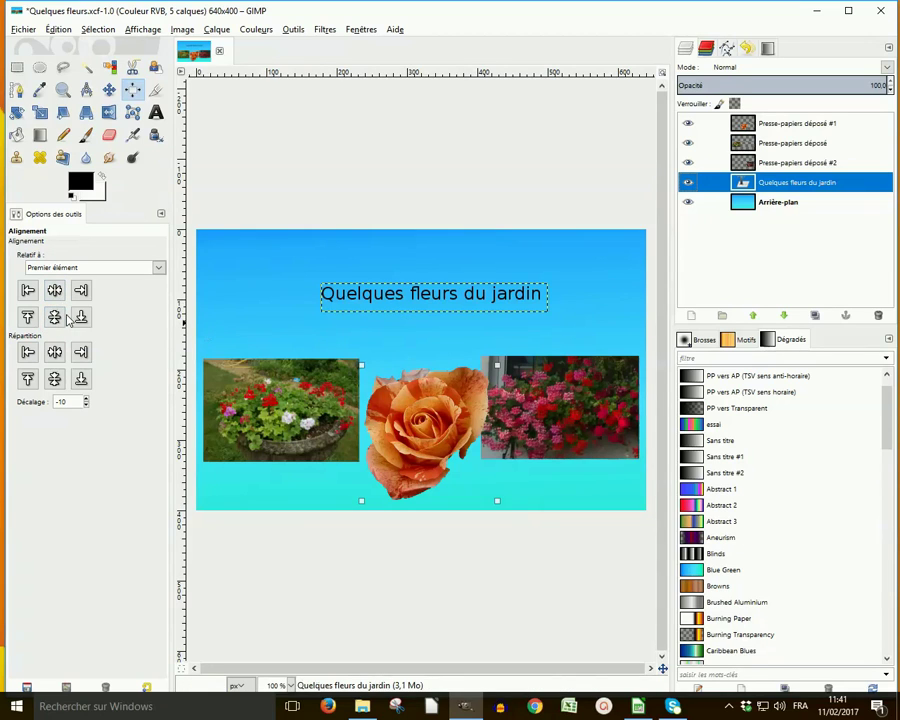
{"action": "left_click", "coordinate": [410, 297]}
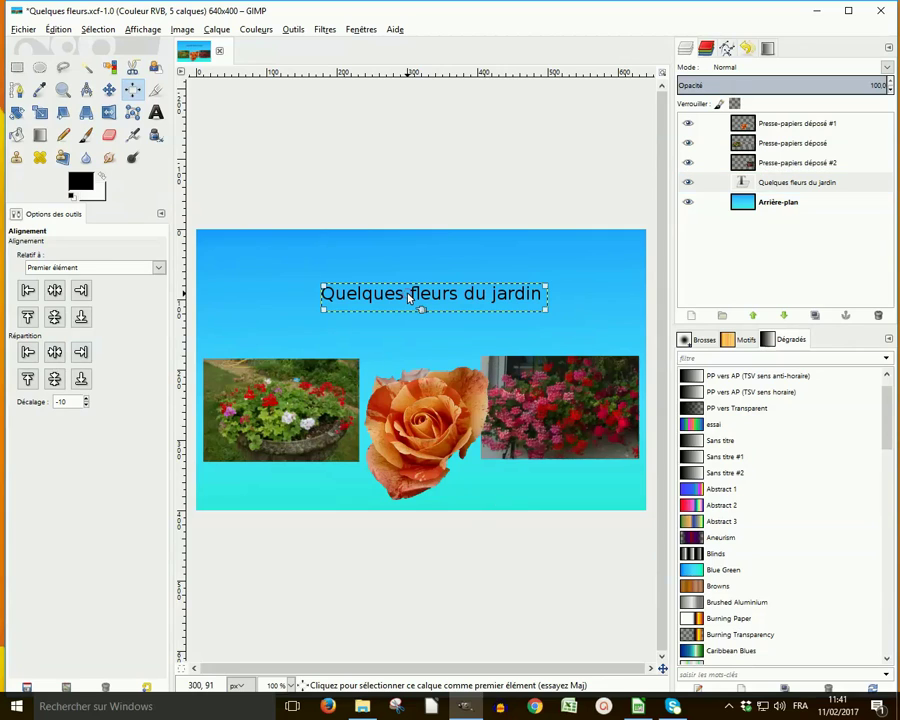
{"action": "left_click", "coordinate": [29, 318]}
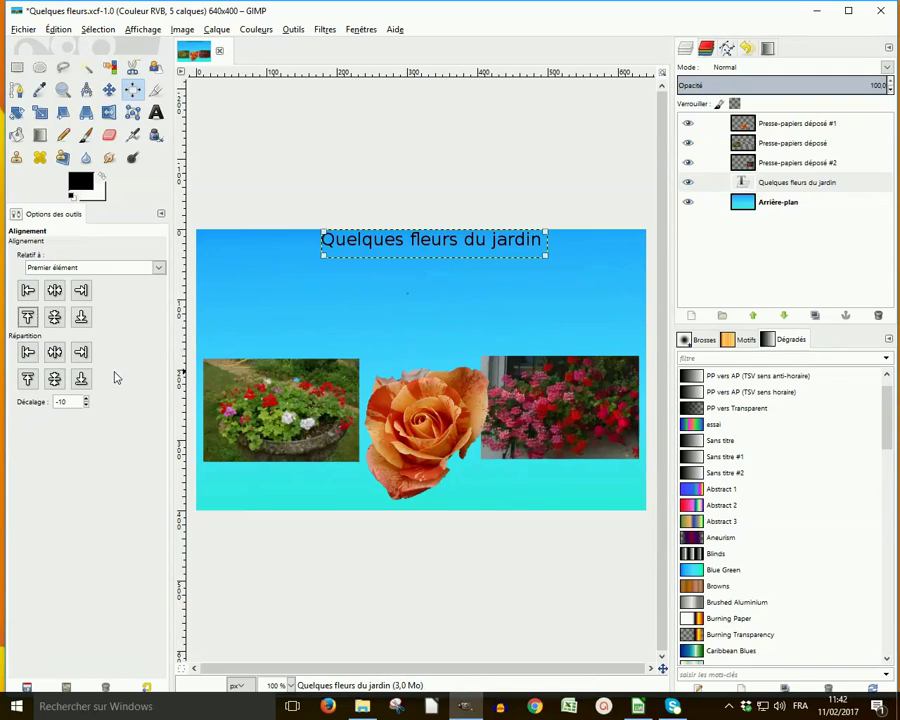
Set the offset to 50 and distribute the title text from the image's top edge
{"action": "left_click", "coordinate": [65, 401]}
{"action": "double_click", "coordinate": [63, 401]}
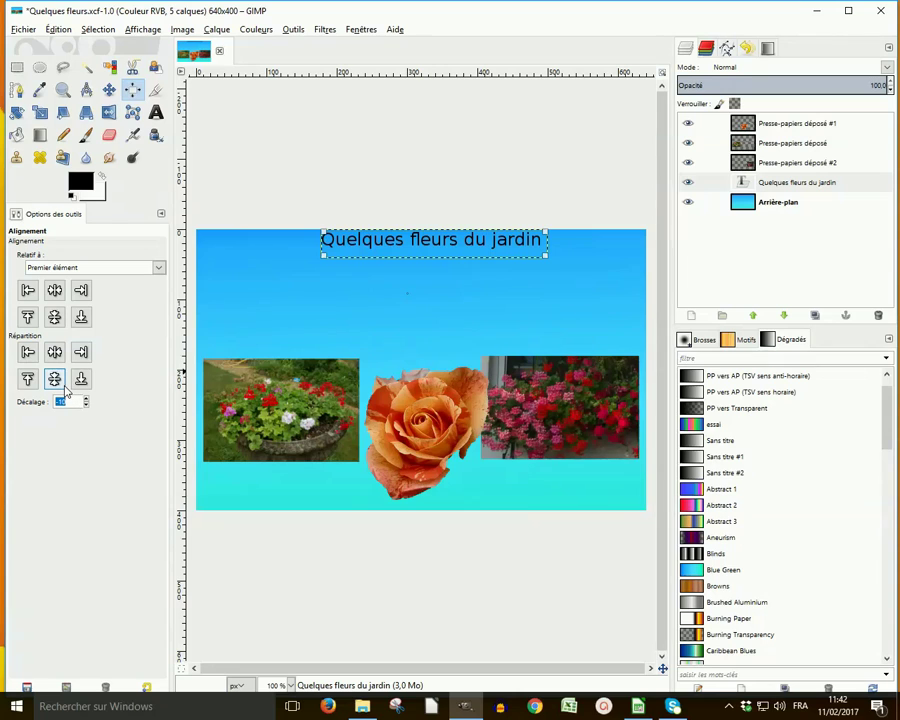
{"action": "type", "text": "50"}
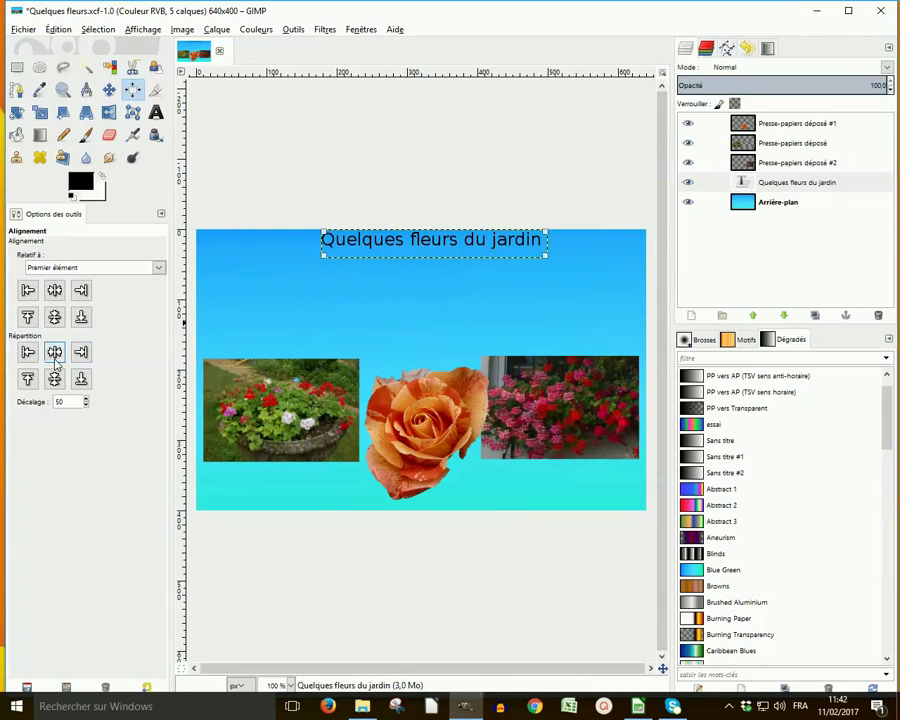
{"action": "left_click", "coordinate": [27, 378]}
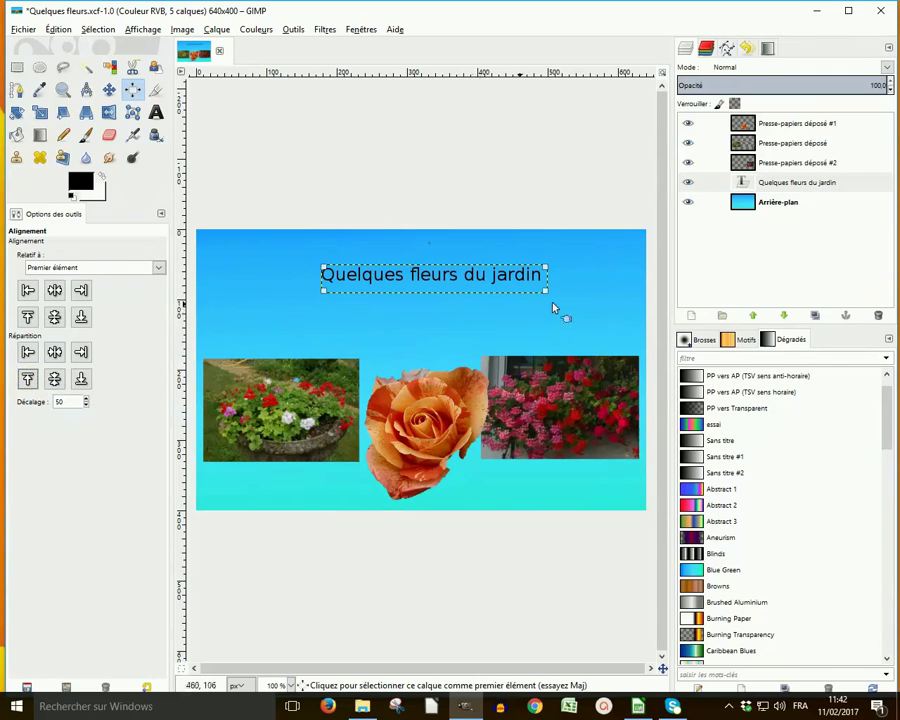
Make the Arrière-plan layer active with the Move tool selected, and minimize the image editor window
{"action": "left_click", "coordinate": [741, 205]}
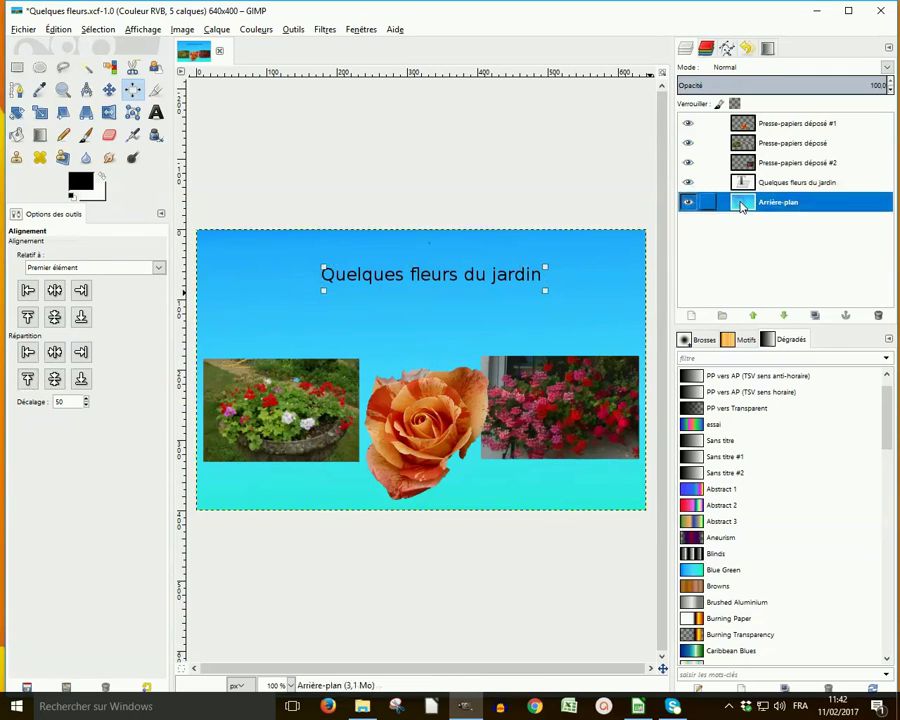
{"action": "key", "text": "m"}
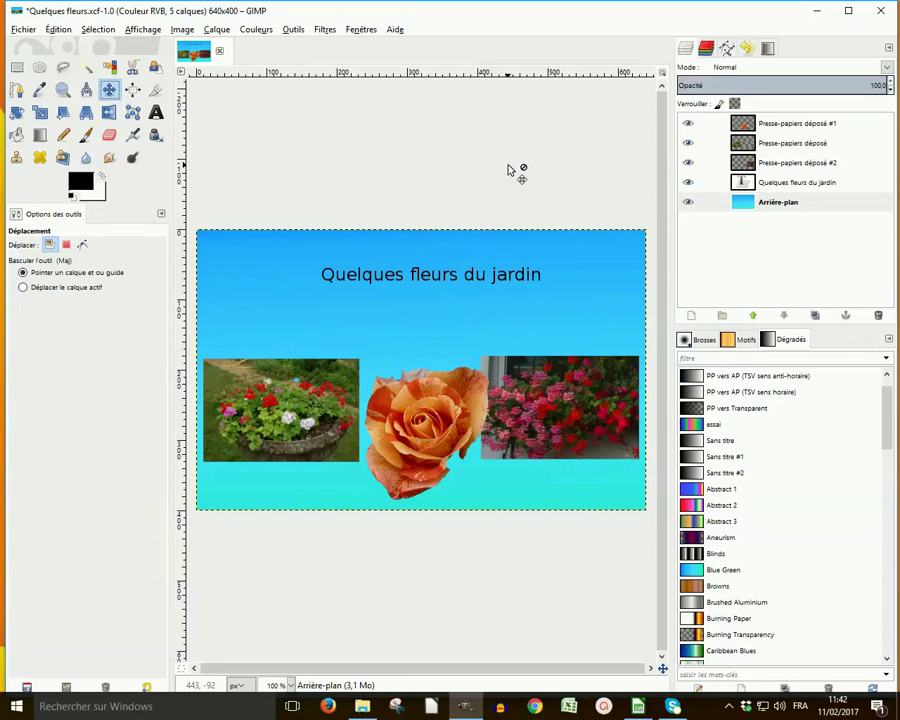
{"action": "left_click", "coordinate": [816, 11]}
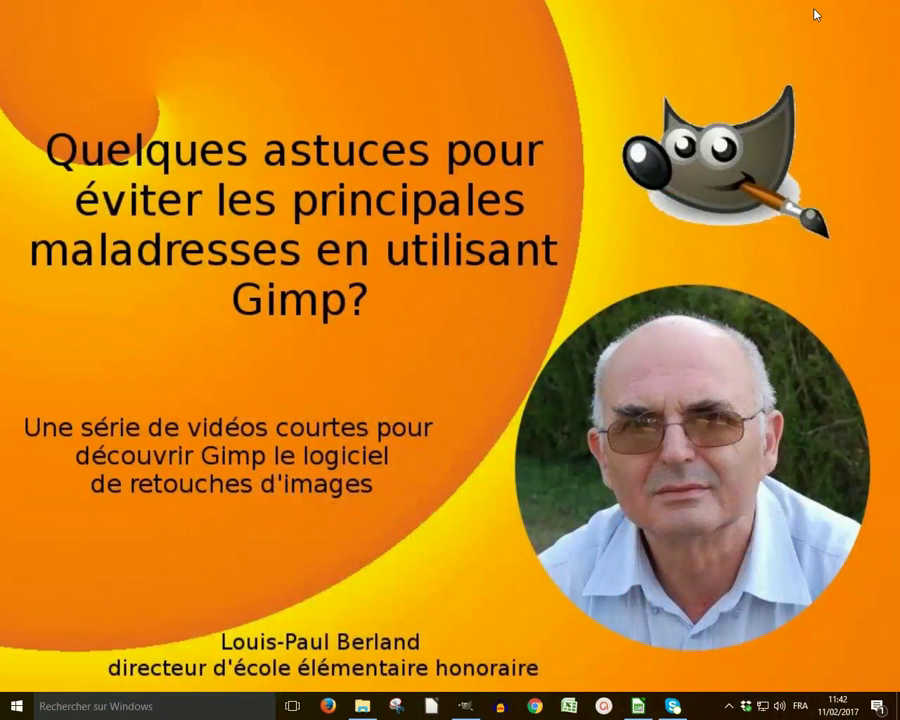